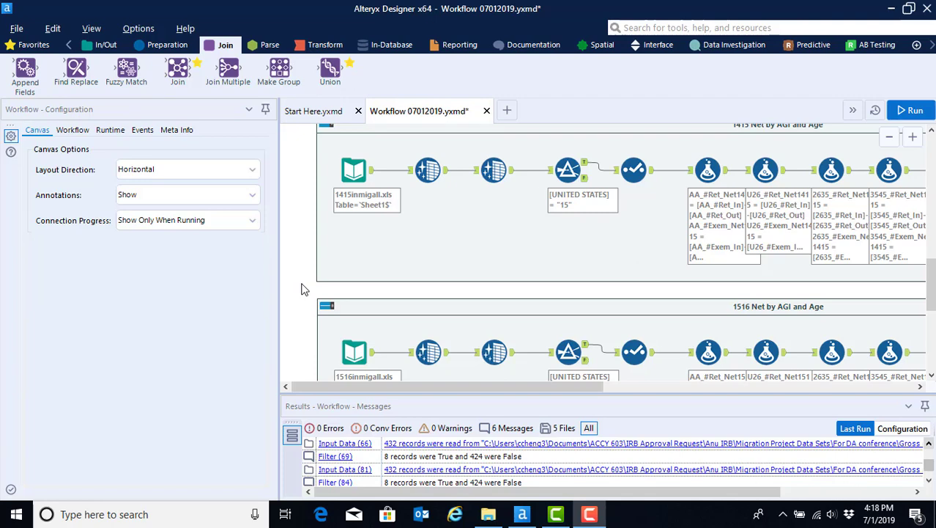
Select the 1112 Net by AGI and Age container and nudge it slightly up and left.
scroll(306, 291, "down", 3)
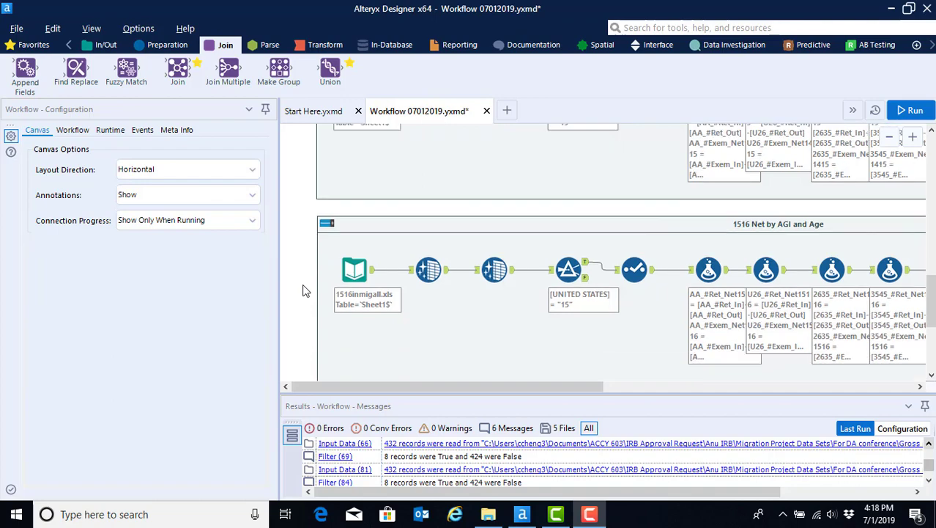
scroll(306, 291, "up", 15)
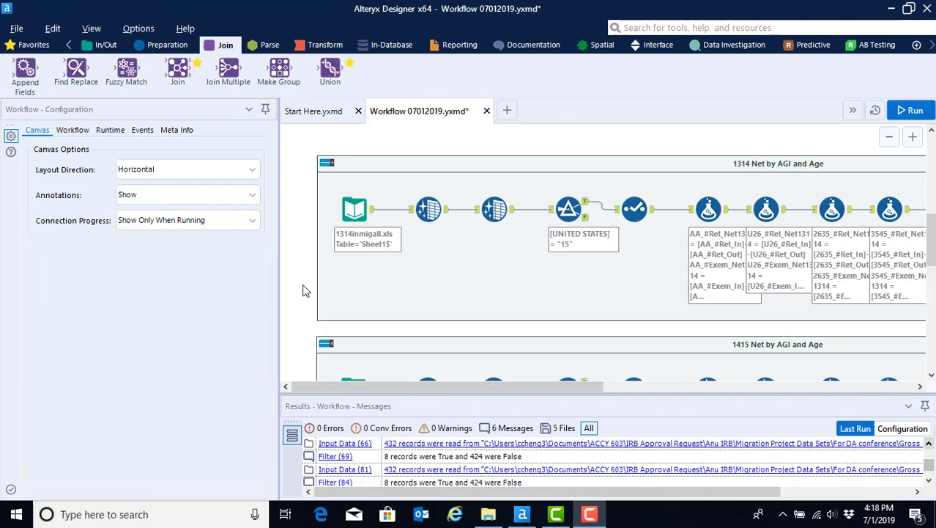
scroll(306, 290, "up", 8)
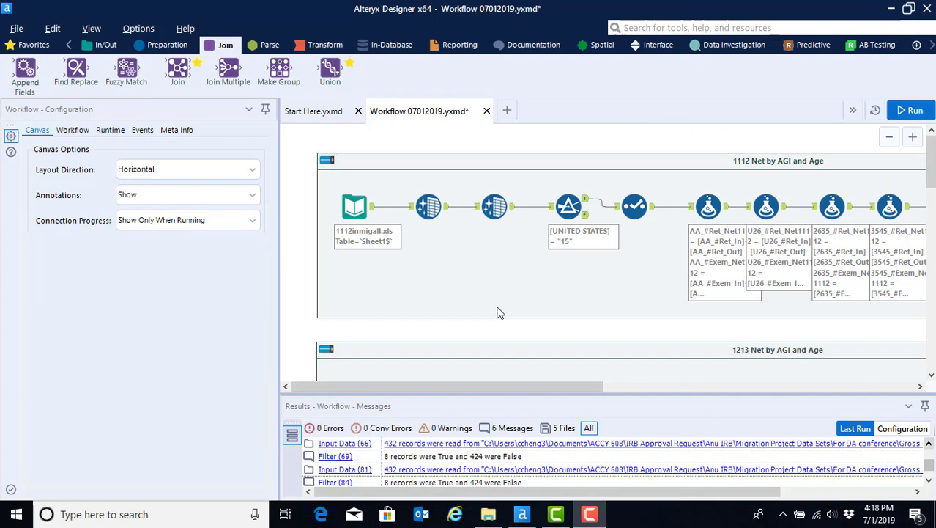
scroll(425, 338, "down", 20)
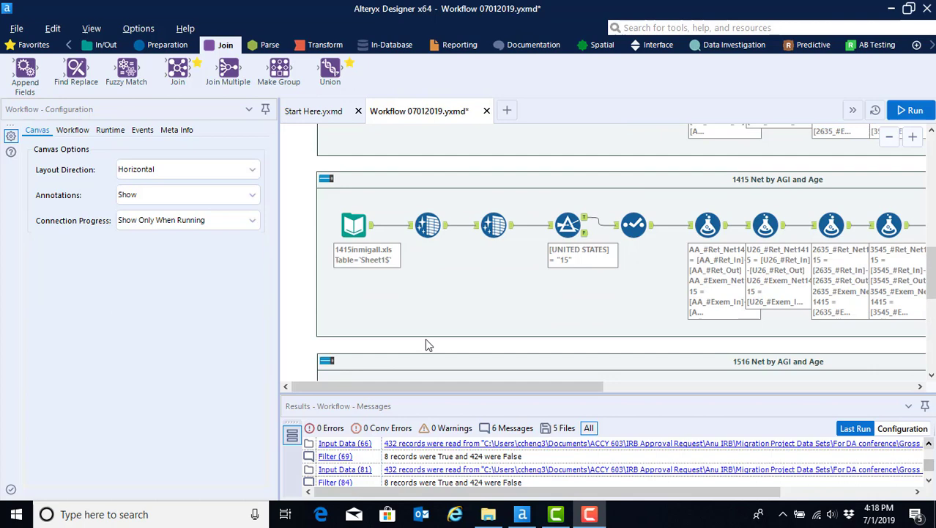
scroll(429, 344, "down", 3)
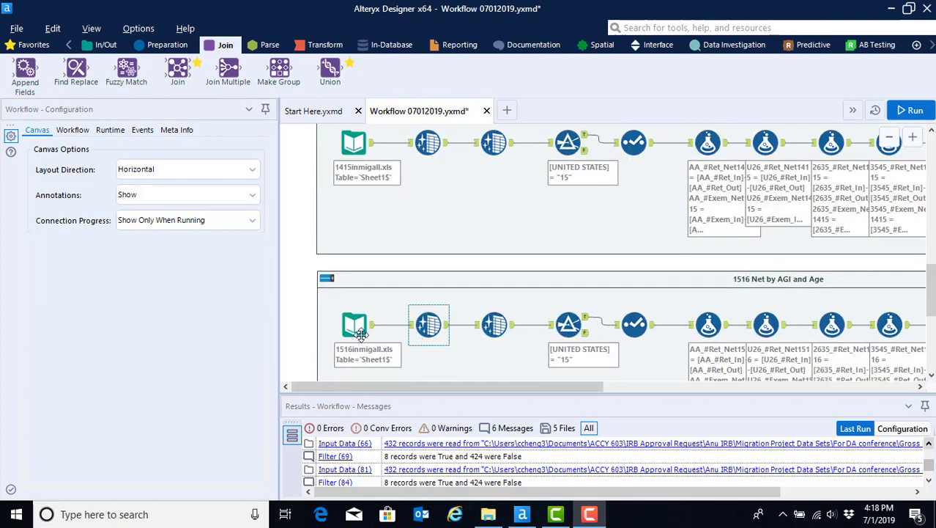
scroll(345, 333, "up", 20)
scroll(345, 333, "up", 3)
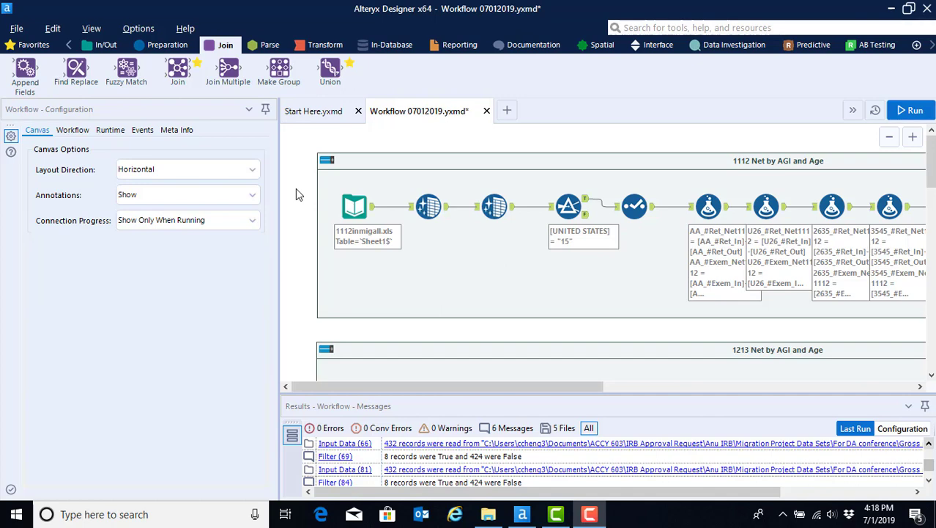
left_click(373, 152)
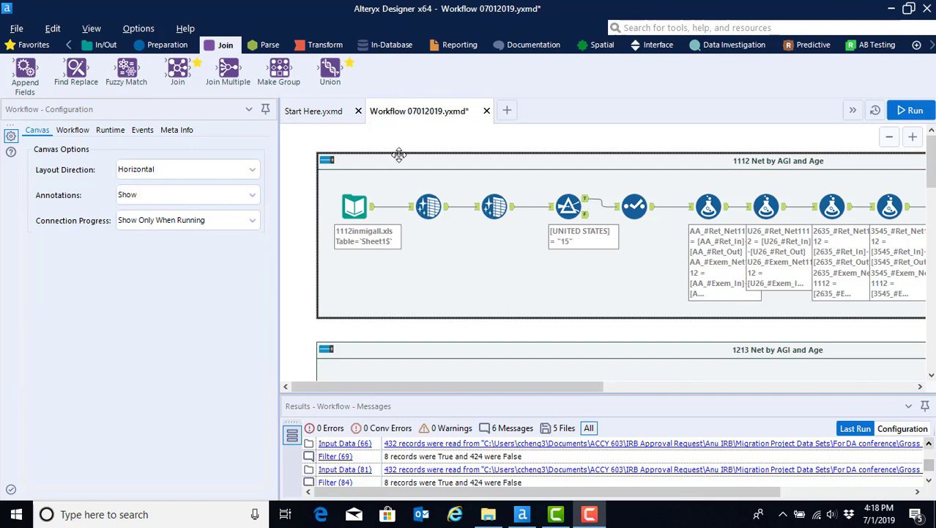
left_click_drag(399, 154, 389, 148)
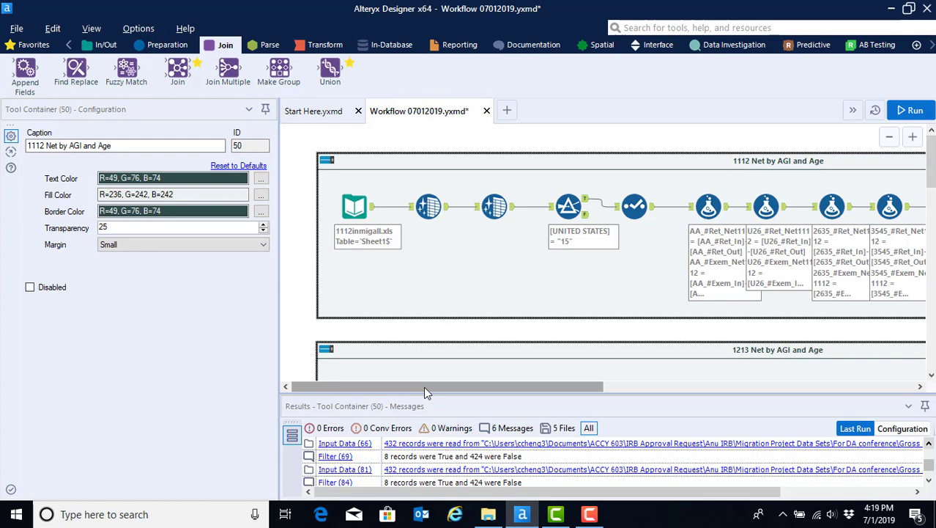
left_click_drag(424, 386, 682, 420)
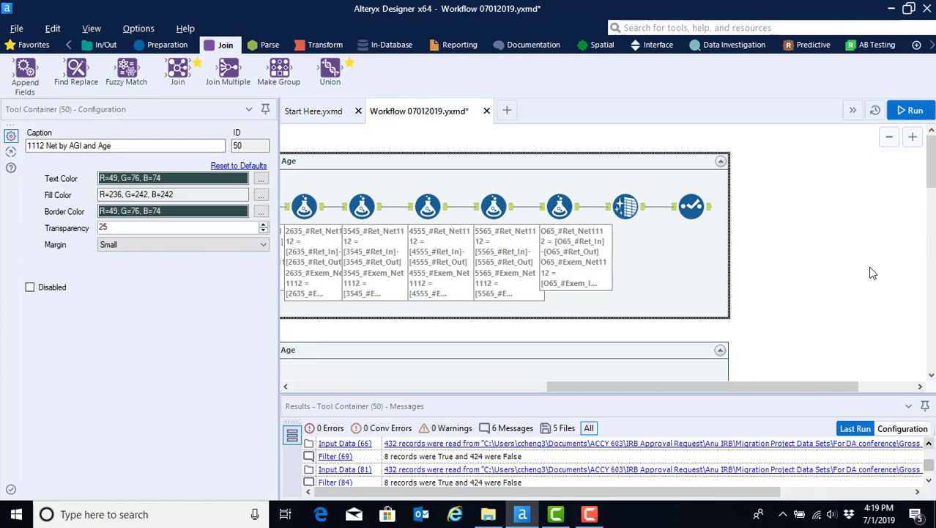
left_click_drag(931, 158, 932, 244)
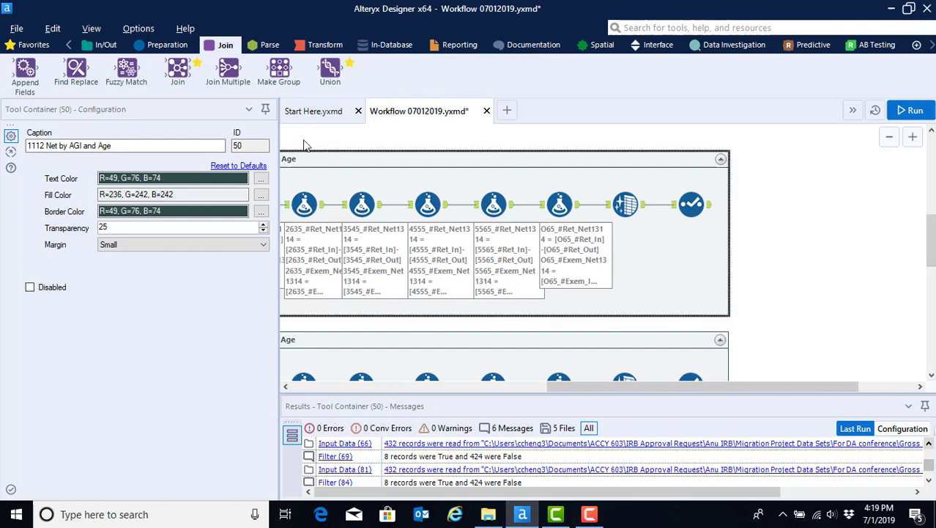
mouse_move(610, 386)
left_mouse_down()
mouse_move(568, 396)
mouse_move(598, 391)
left_mouse_up()
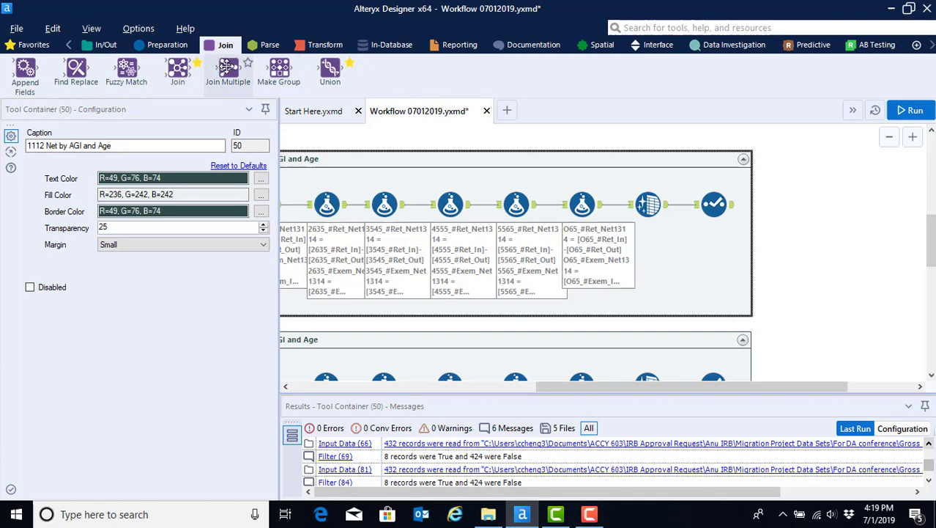
Drop a Join Multiple tool onto the canvas to the right of the yearly containers.
left_click_drag(228, 66, 821, 212)
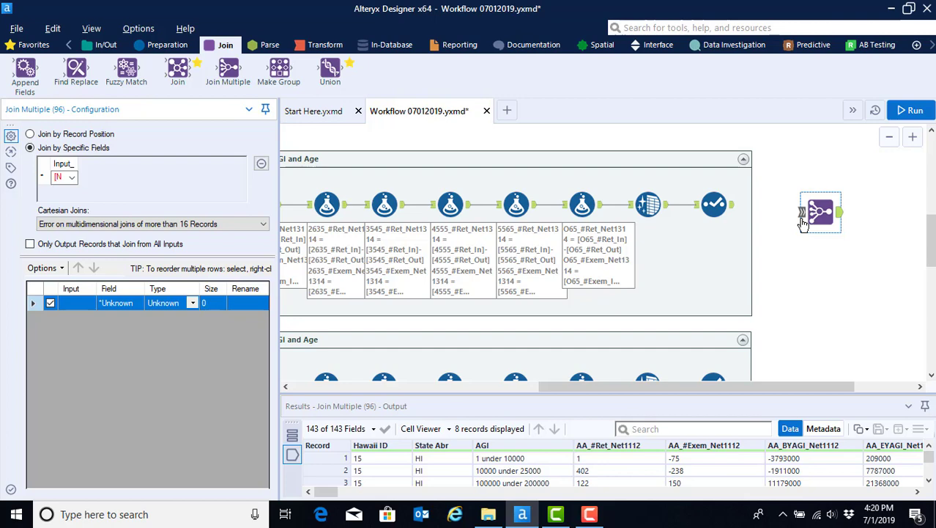
scroll(784, 227, "up", 5)
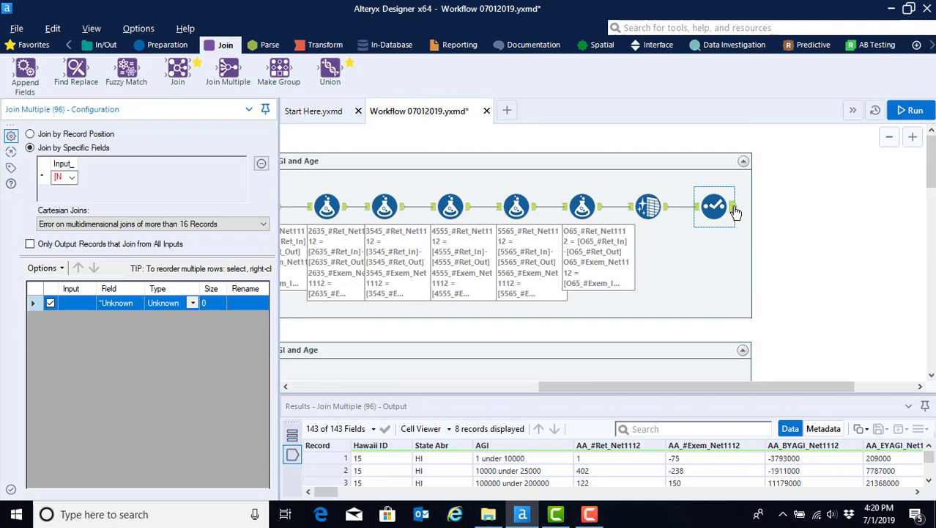
Connect the 1112 and 1213 containers' final outputs to the Join Multiple tool.
left_click(733, 207)
left_click_drag(776, 271, 804, 283)
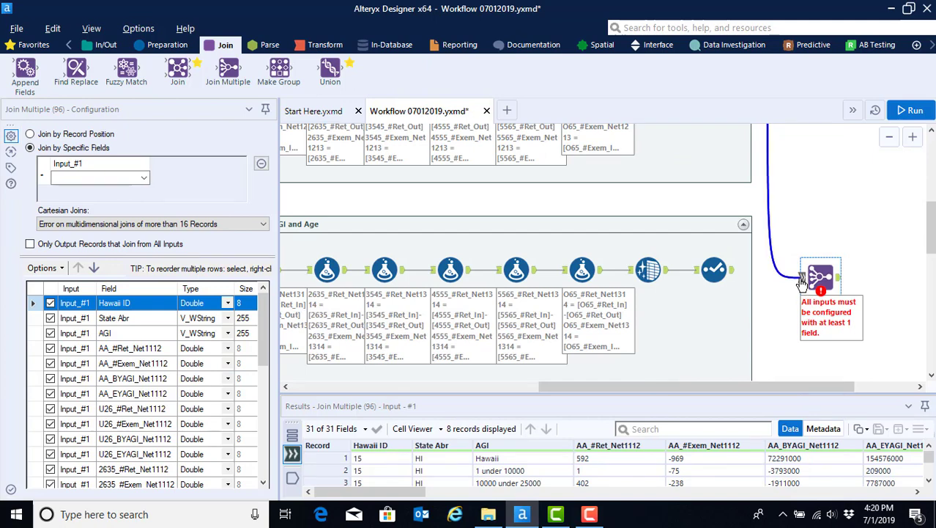
scroll(776, 320, "up", 5)
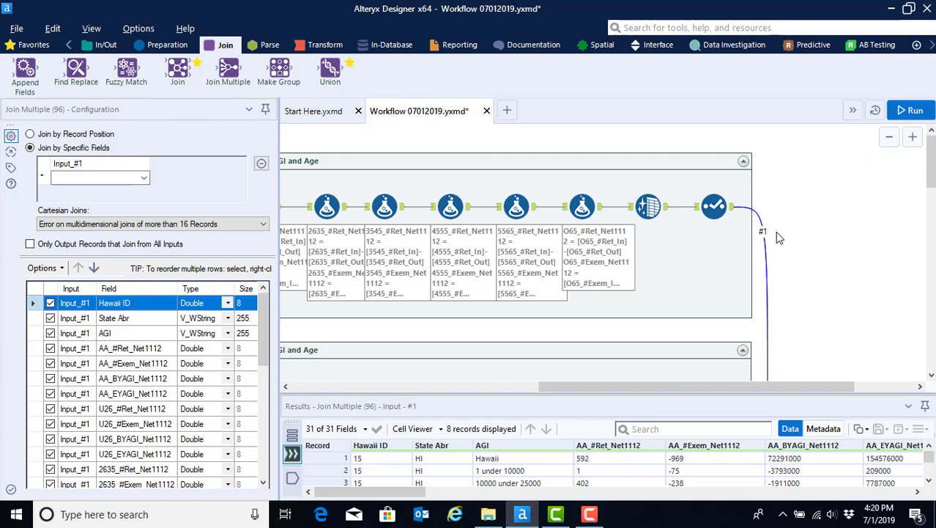
scroll(737, 264, "down", 5)
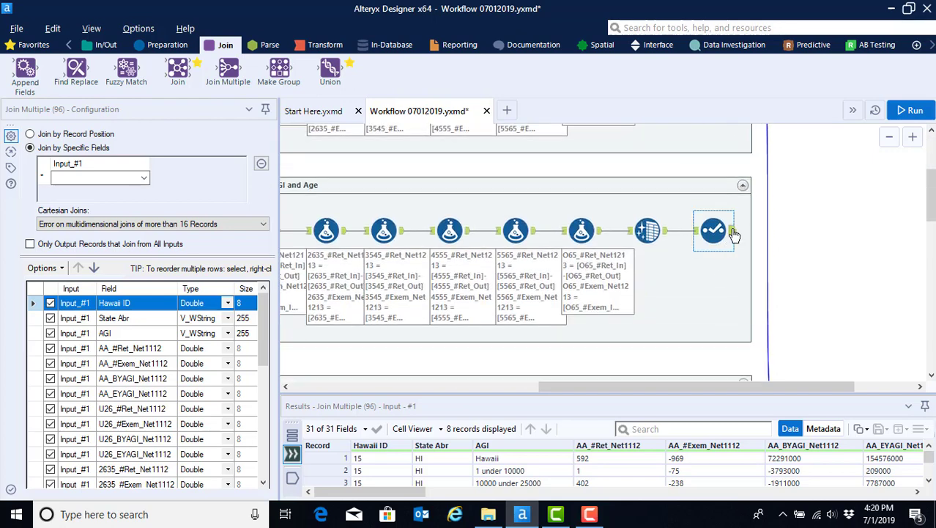
left_click_drag(734, 234, 800, 234)
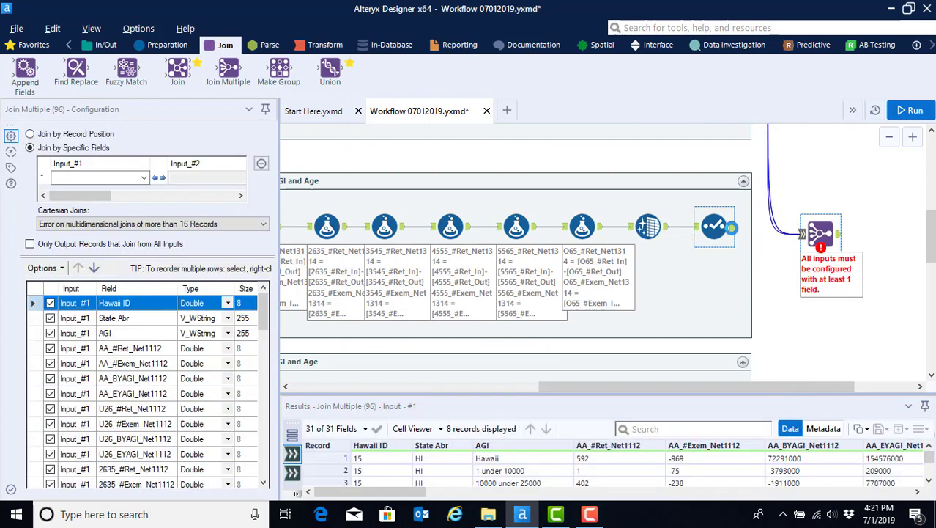
Connect the 1314 container and the last yearly container's outputs to Join Multiple.
left_click(731, 227)
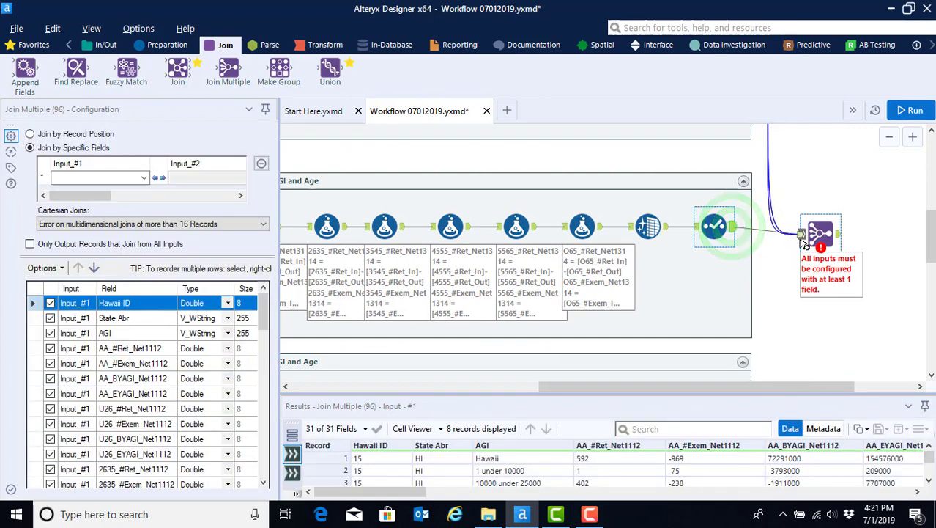
scroll(775, 292, "down", 1)
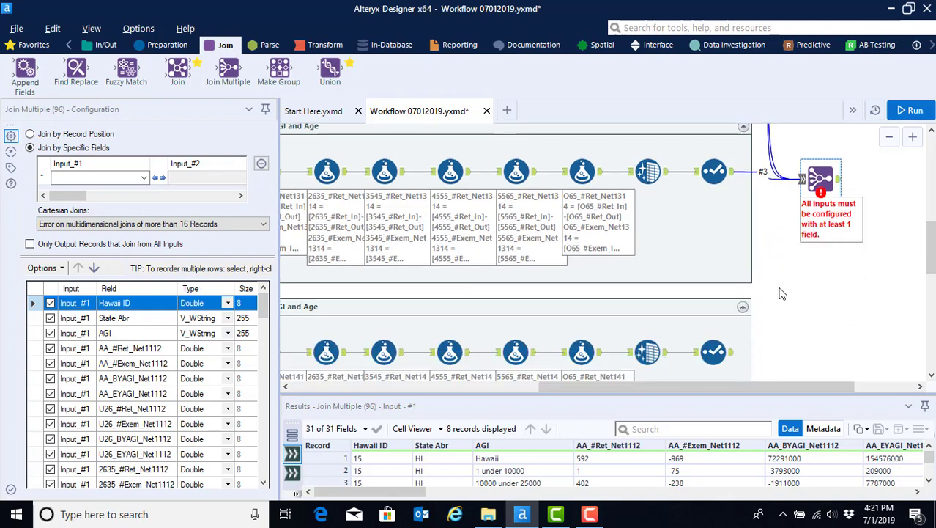
left_click_drag(738, 355, 802, 179)
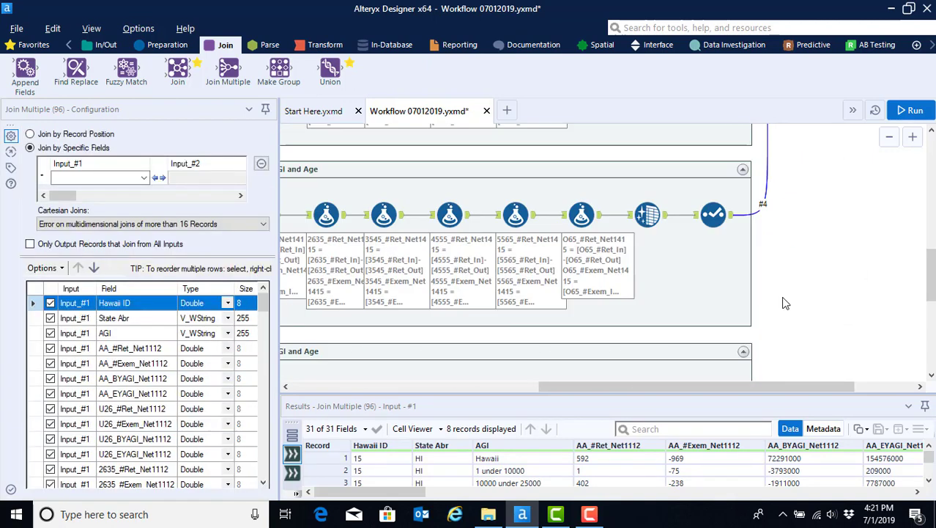
scroll(782, 304, "down", 1)
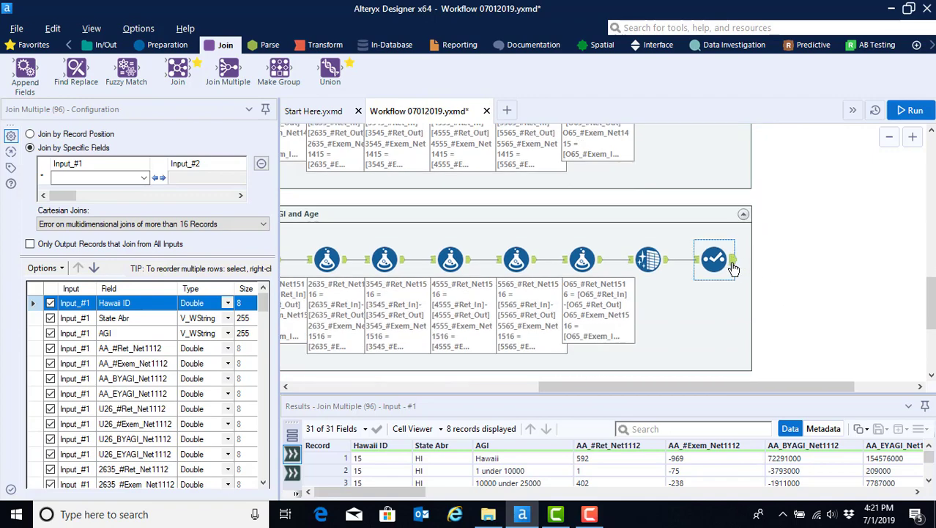
left_click_drag(731, 261, 801, 148)
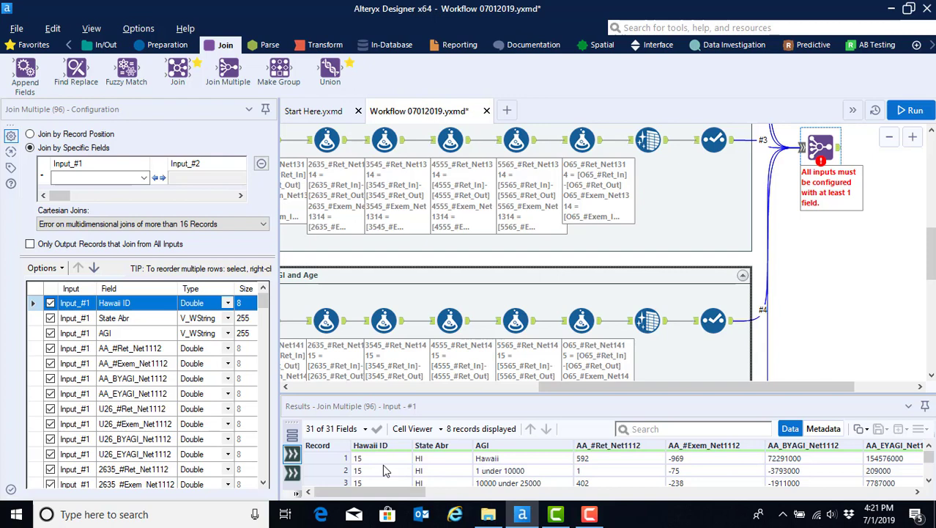
scroll(382, 470, "down", 2)
scroll(388, 473, "up", 2)
scroll(452, 470, "down", 1)
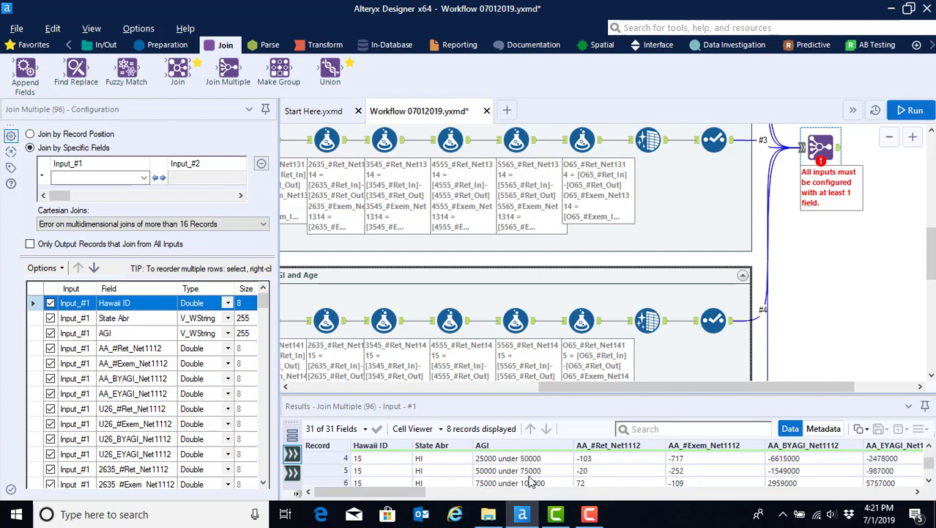
scroll(538, 476, "up", 1)
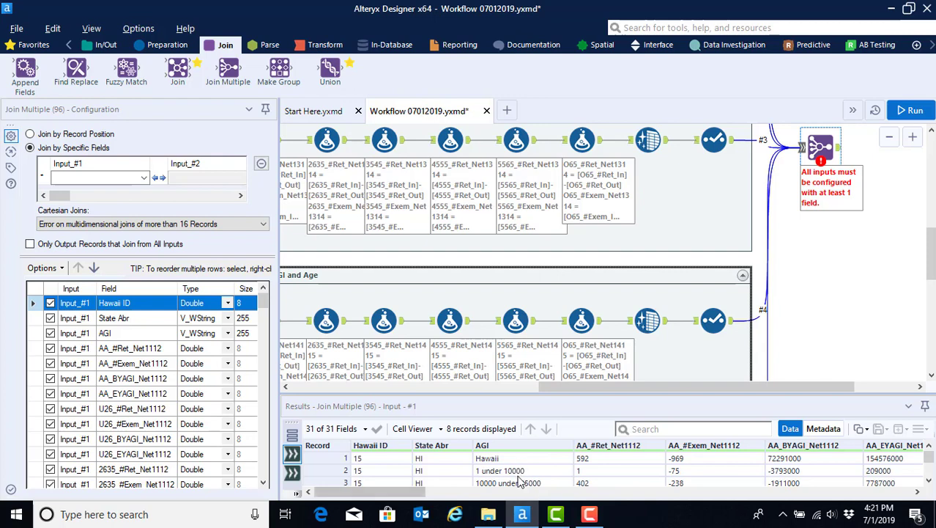
scroll(520, 461, "down", 2)
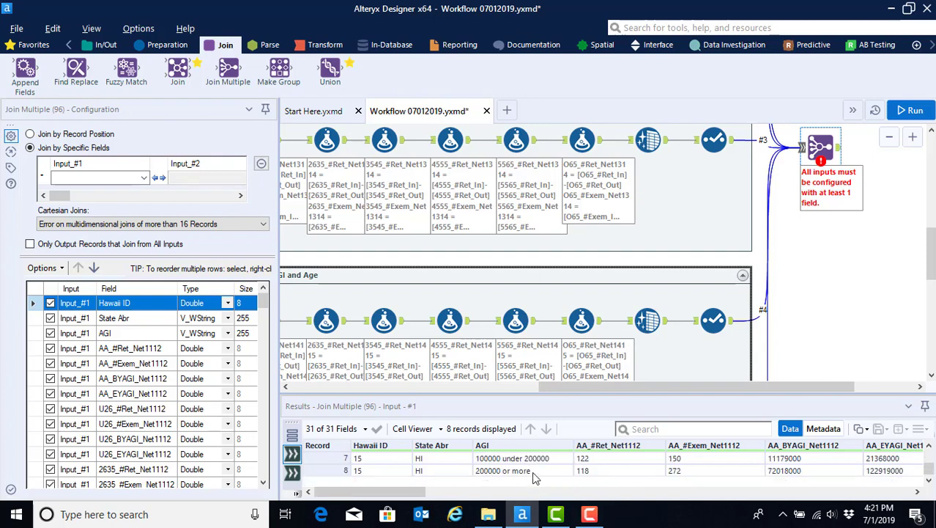
Set AGI as the join field for Input_#1 and Input_#2 in Join Multiple.
scroll(532, 473, "up", 2)
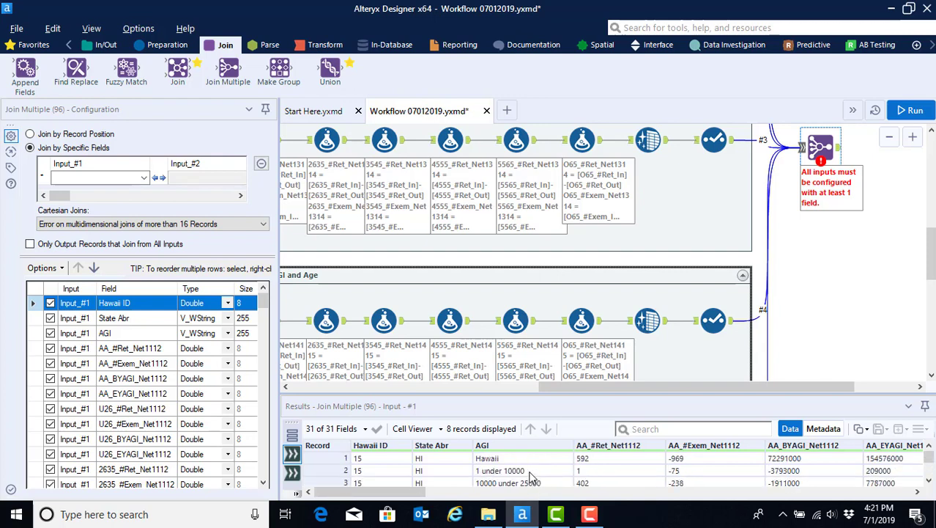
left_click(145, 180)
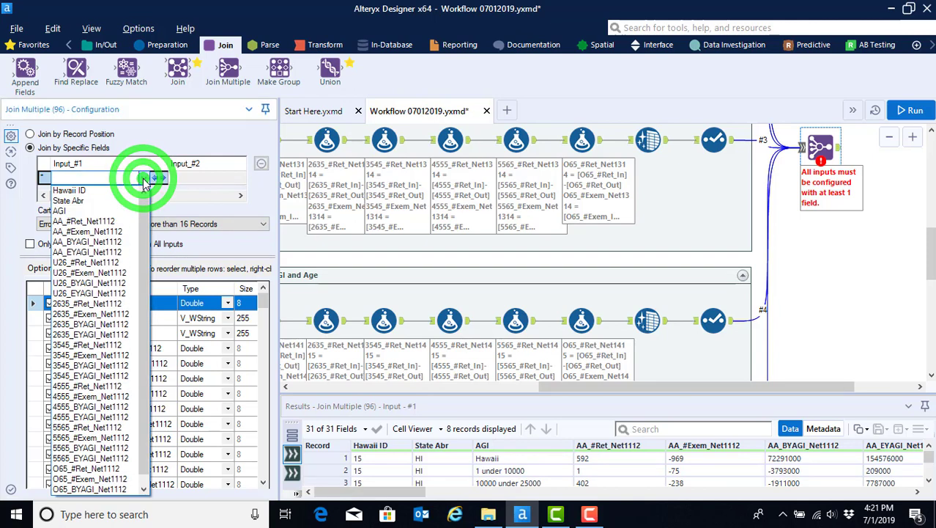
left_click(109, 211)
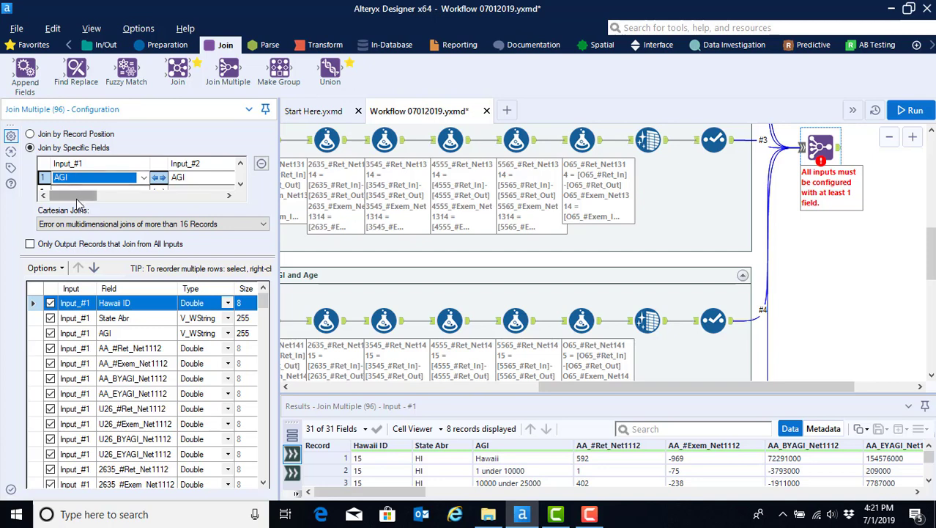
left_click_drag(74, 197, 78, 218)
left_click(228, 198)
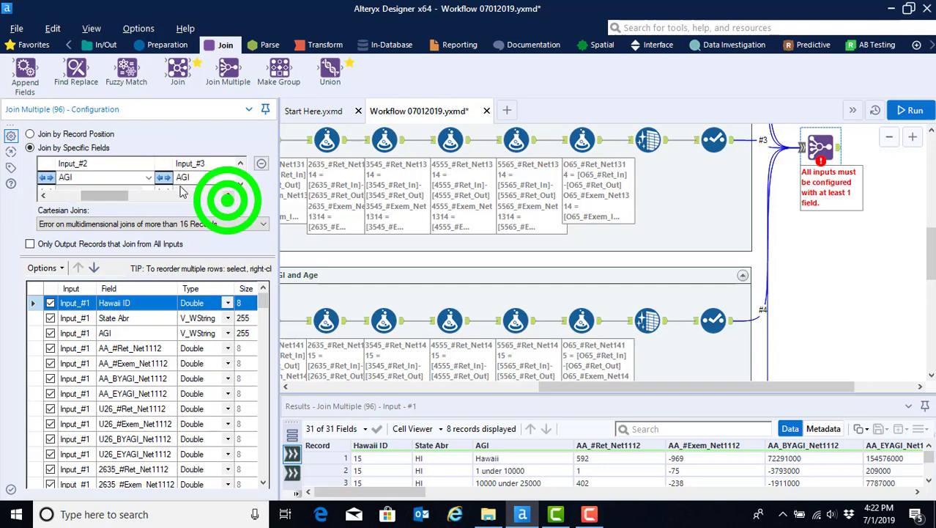
left_click(149, 182)
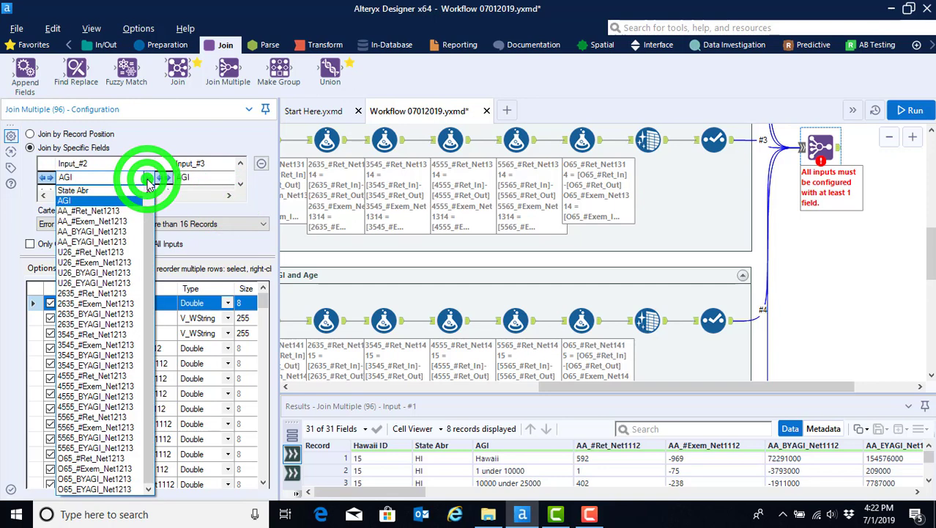
left_click(131, 200)
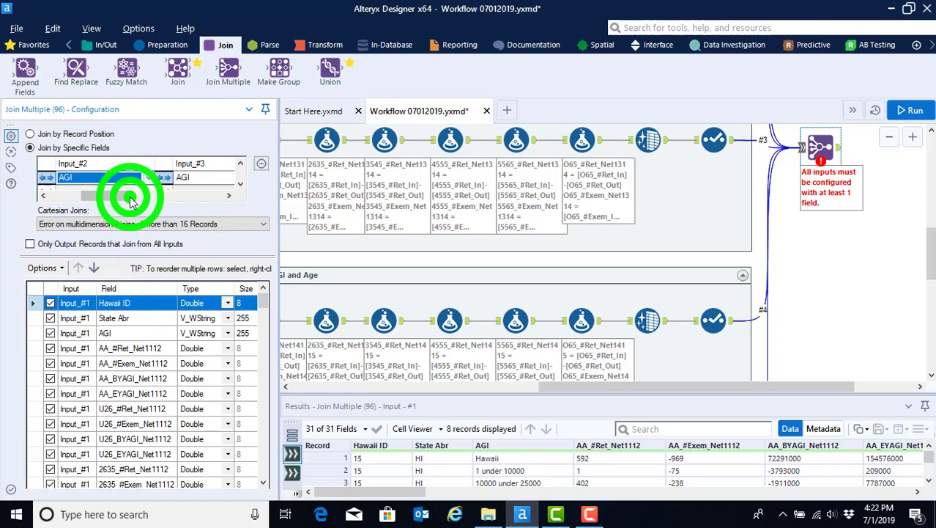
left_click_drag(118, 196, 71, 203)
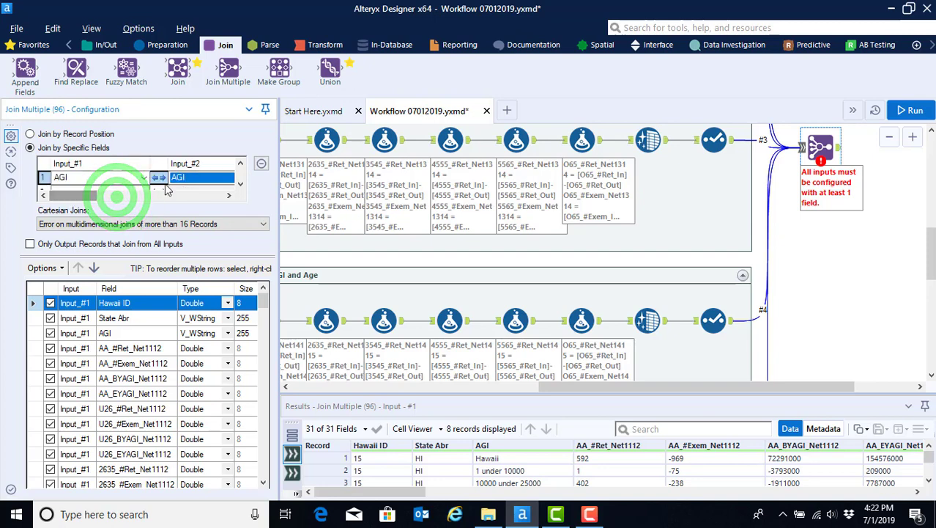
left_click(239, 181)
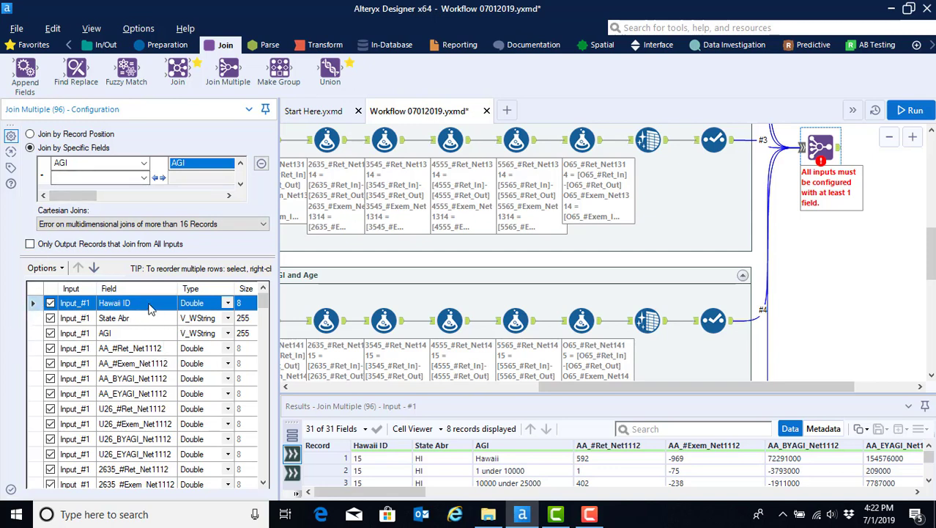
Uncheck Hawaii ID, State Abr and AGI for Input_#2 and Input_#3.
scroll(93, 428, "down", 7)
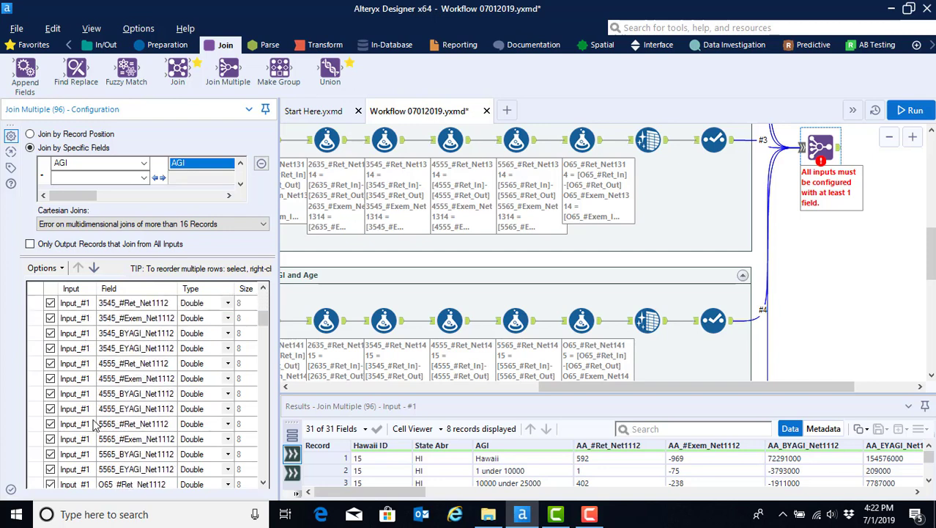
scroll(93, 422, "down", 1)
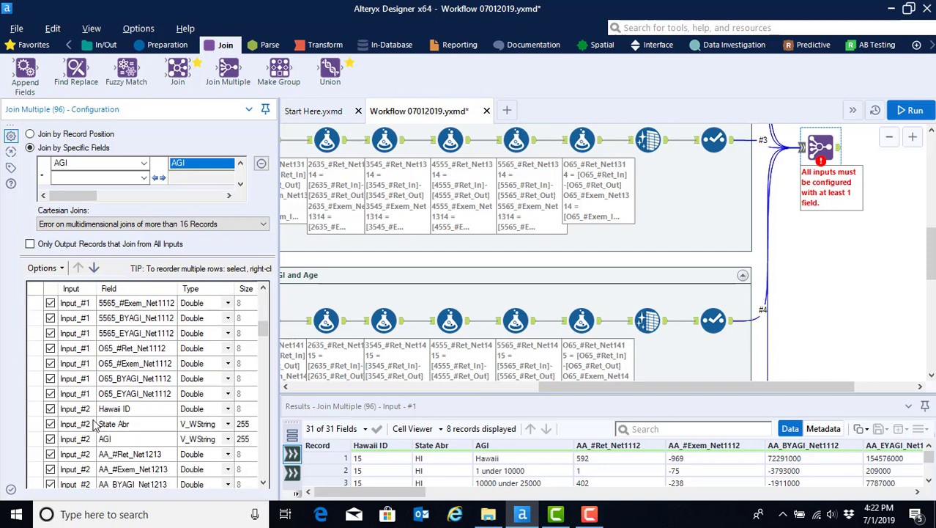
left_click(49, 408)
left_click(50, 423)
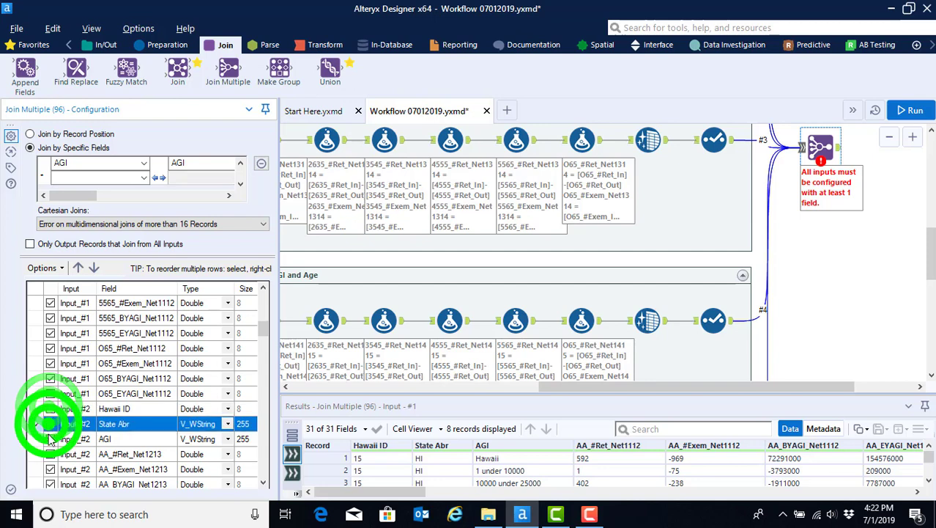
left_click(50, 438)
scroll(114, 437, "down", 1)
scroll(113, 438, "down", 10)
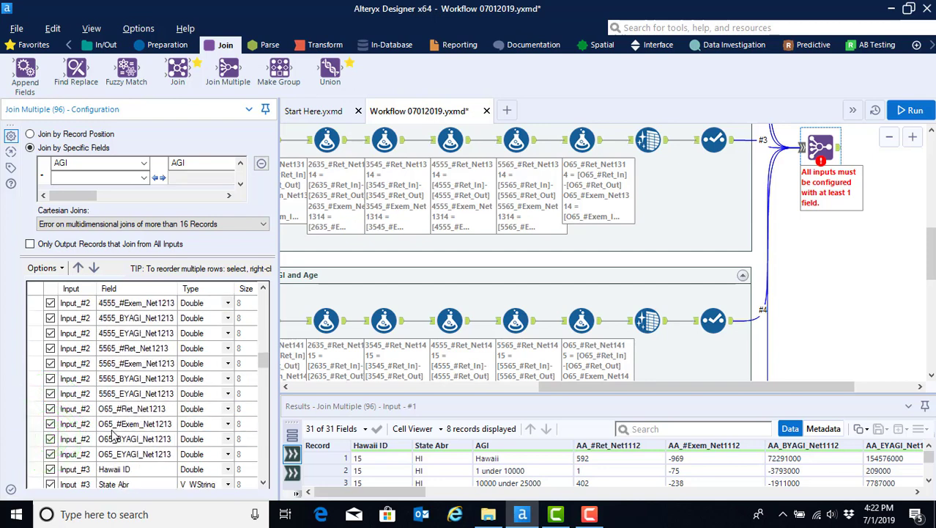
left_click(50, 378)
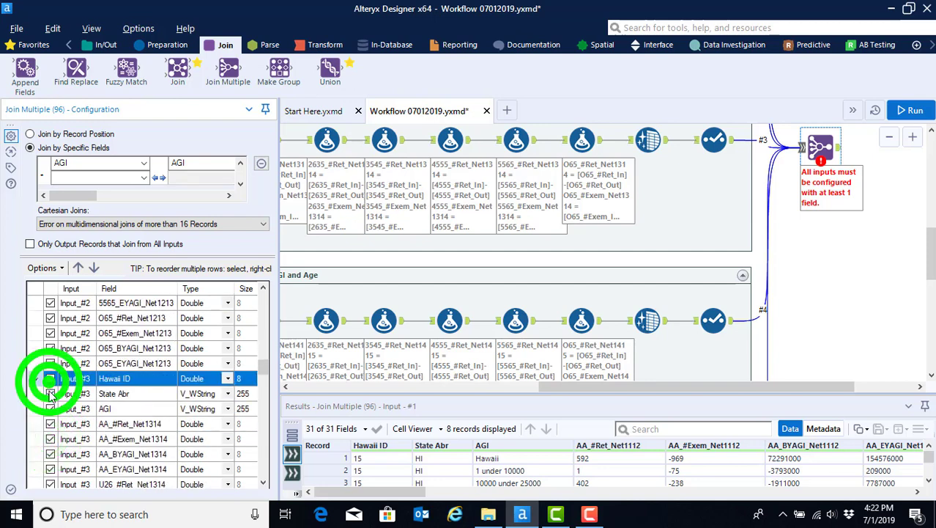
left_click(50, 393)
left_click(50, 408)
Uncheck Hawaii ID, State Abr and AGI for Input_#4 and Input_#5, plus *Unknown.
scroll(114, 418, "down", 10)
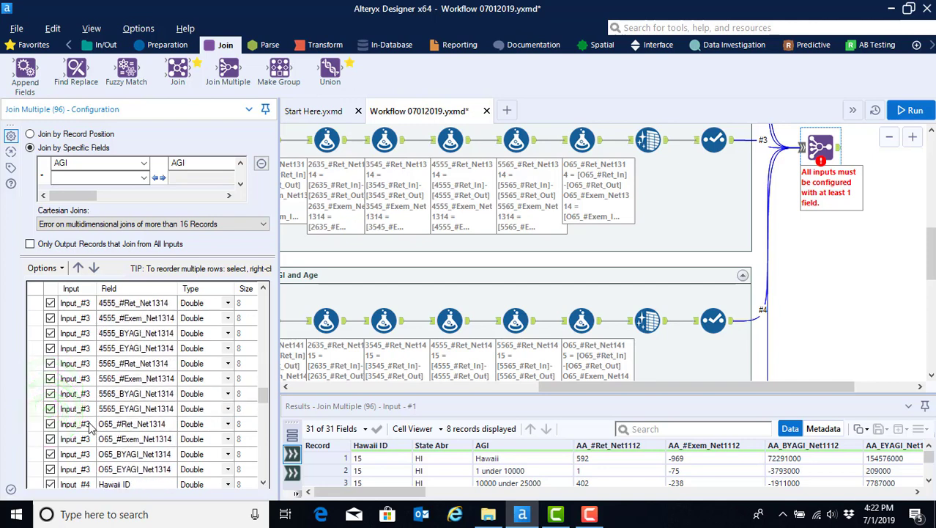
left_click(49, 394)
left_click(50, 408)
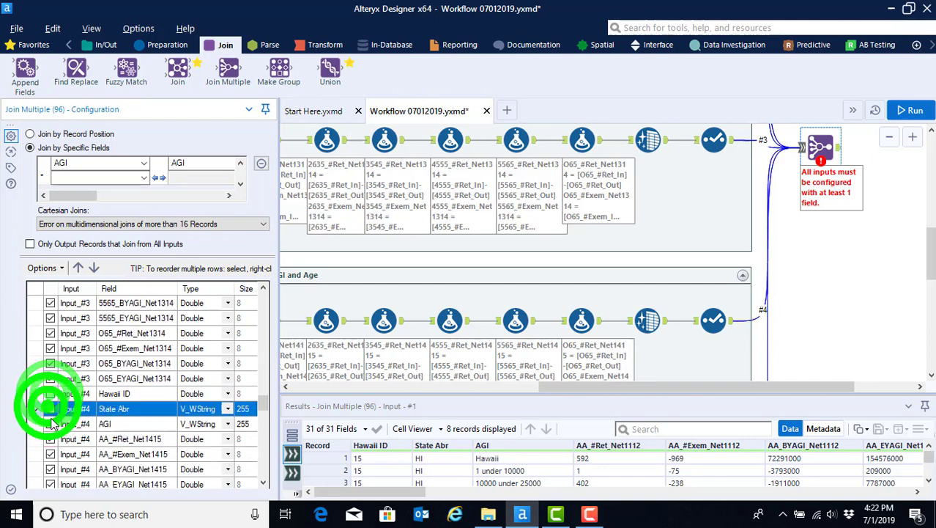
left_click(50, 424)
scroll(146, 432, "down", 3)
scroll(146, 432, "down", 7)
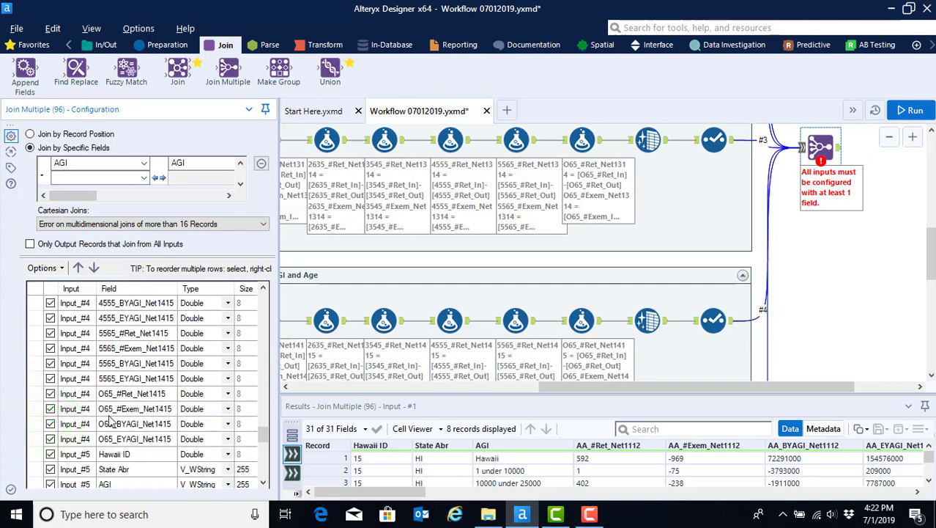
left_click(50, 408)
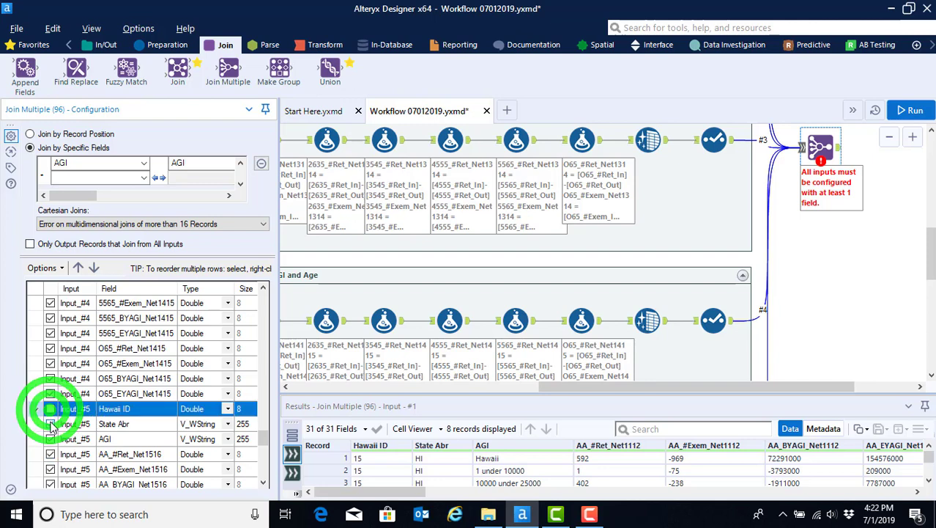
left_click(50, 424)
left_click(50, 438)
scroll(95, 443, "down", 9)
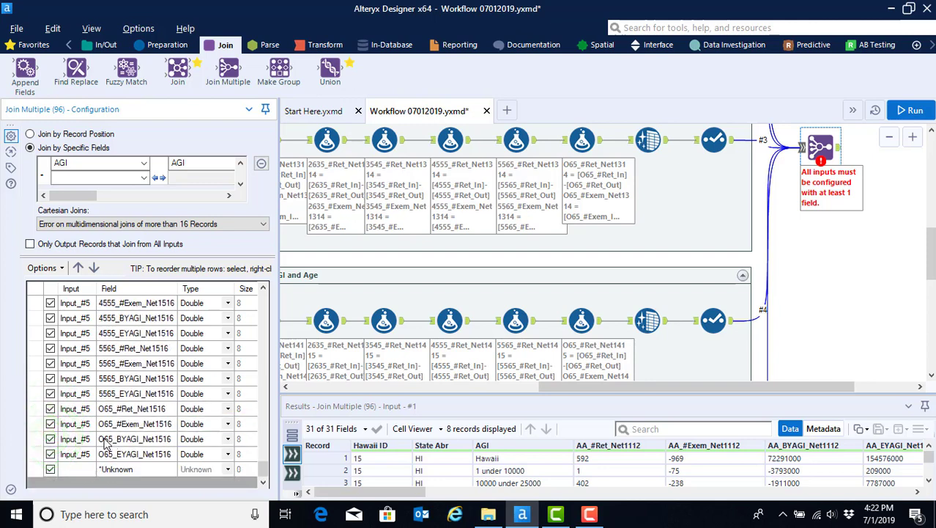
left_click(50, 469)
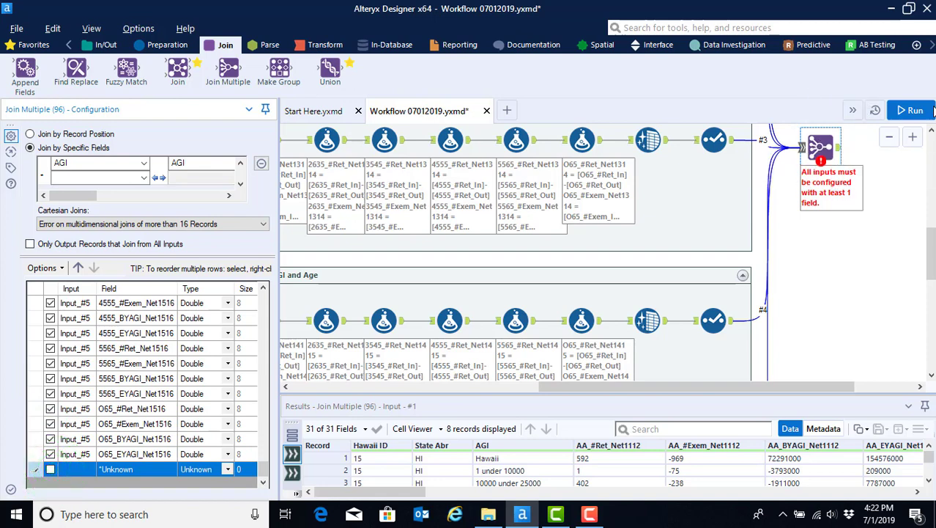
Run the workflow and select the Join Multiple tool to check its result.
left_click(906, 112)
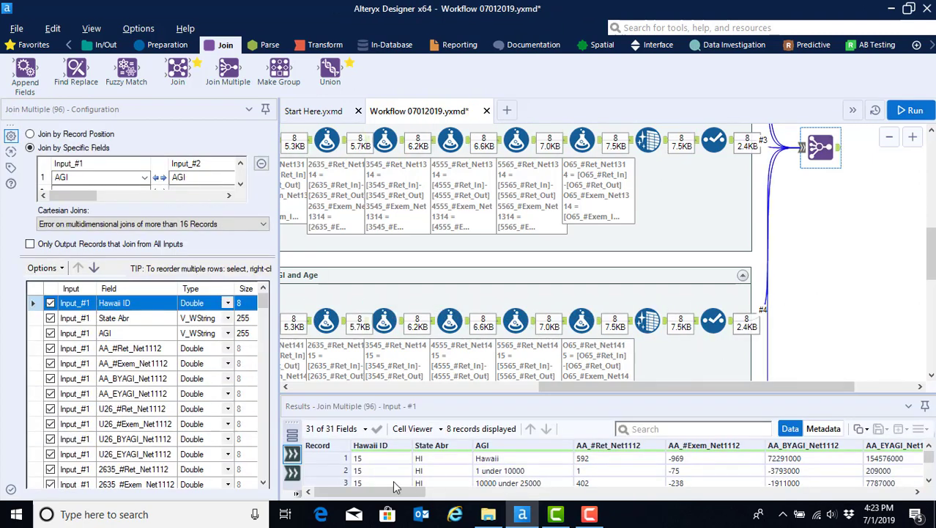
left_click(847, 160)
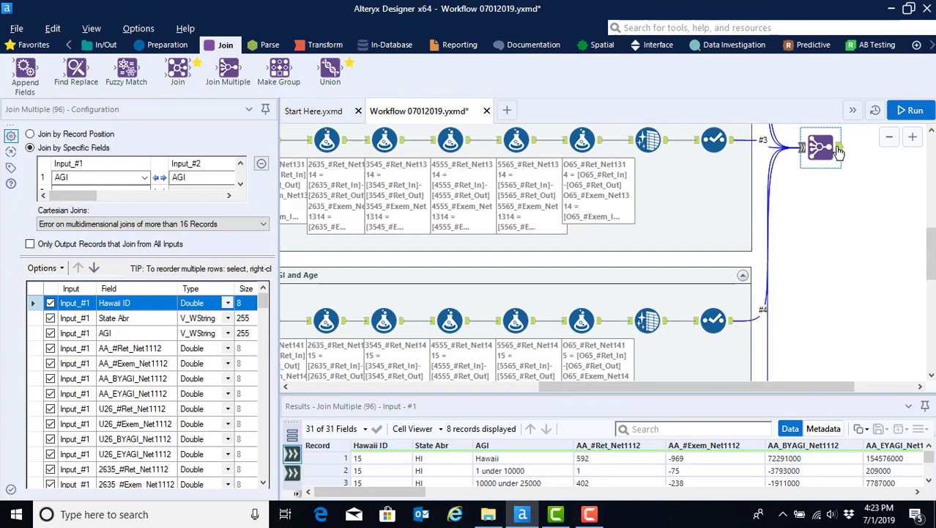
Display Join Multiple's output in Results: 8 records across 143 joined fields.
left_click(839, 150)
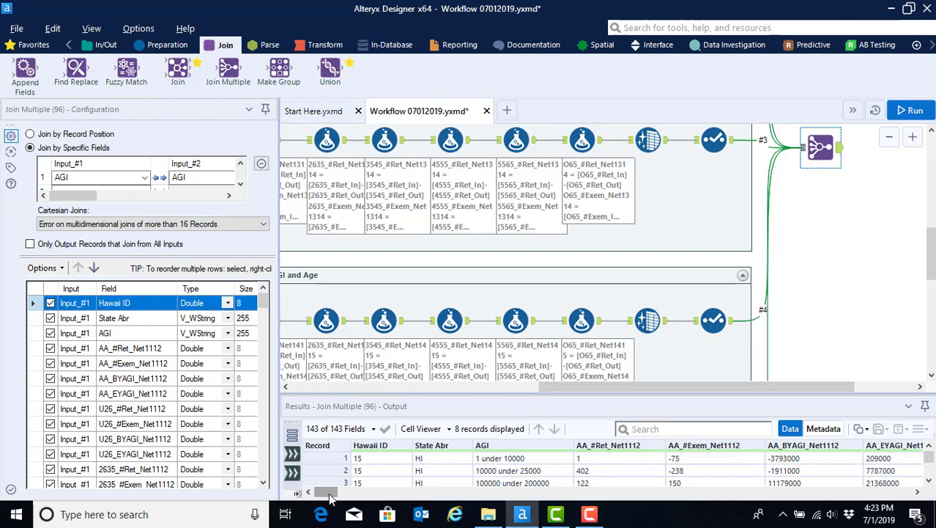
left_click_drag(330, 496, 293, 515)
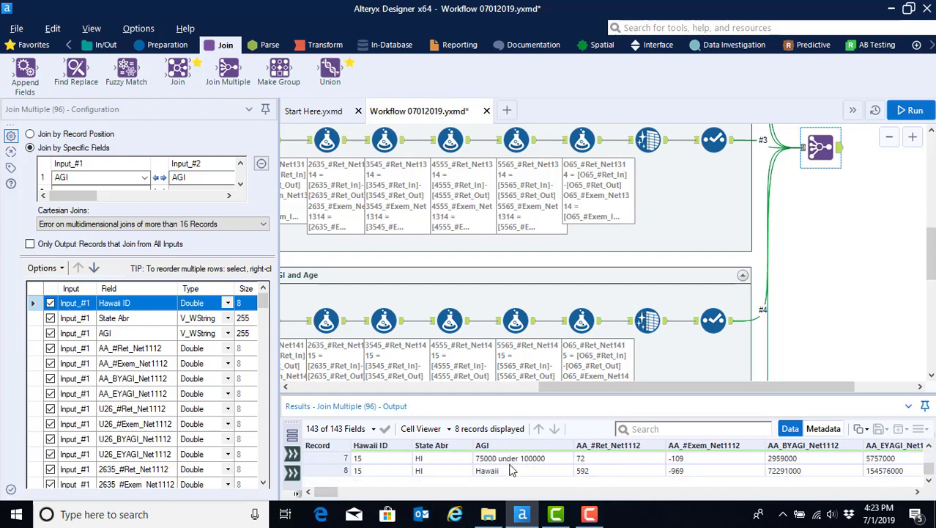